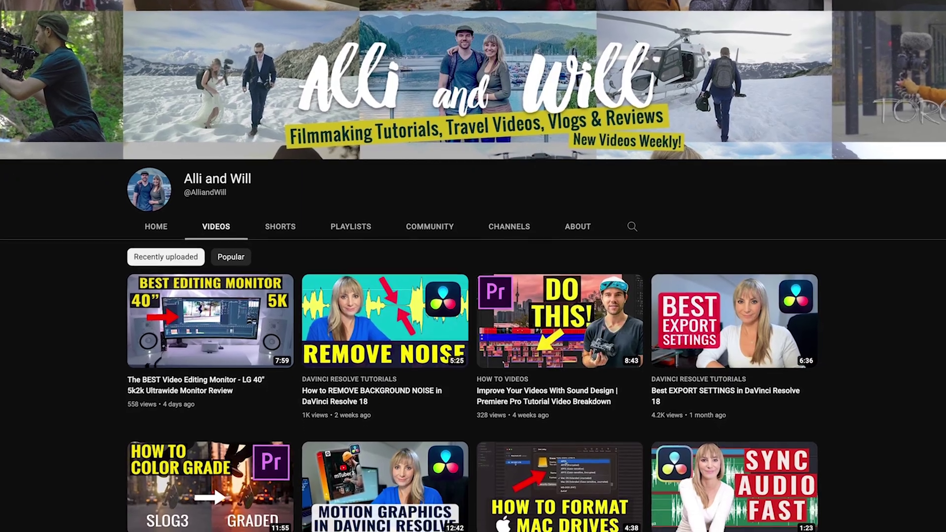
Scroll down the channel's Videos tab to reach its older how-to tutorials
scroll(473, 296, down, 5)
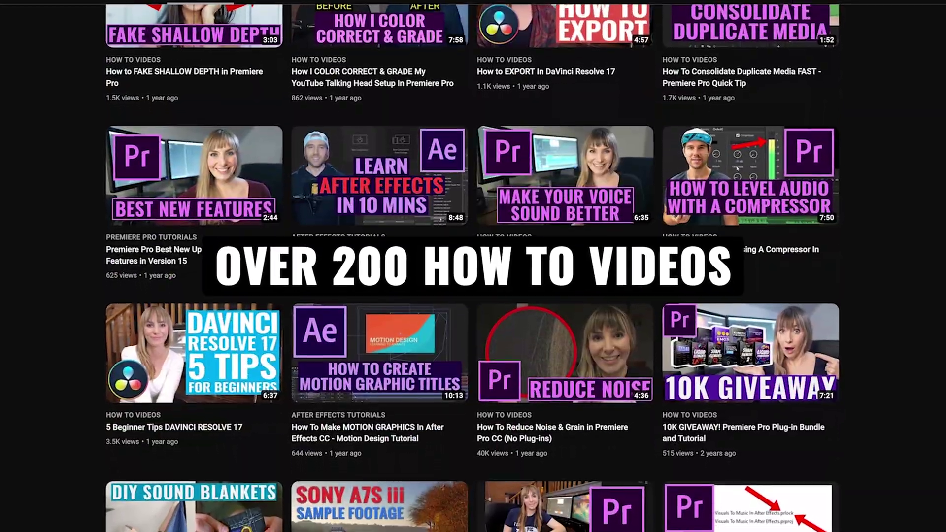
scroll(473, 295, down, 10)
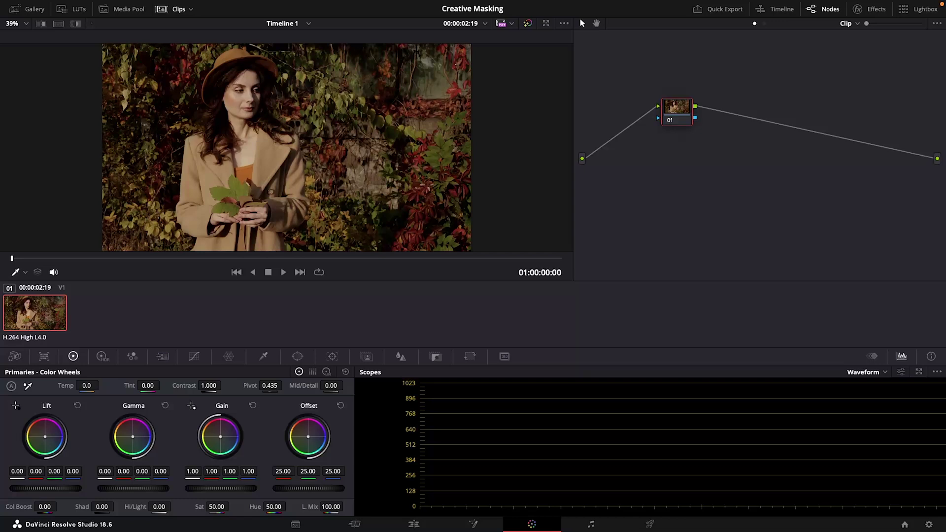
Show the Window palette with its mask shapes on the Color page
key(p)
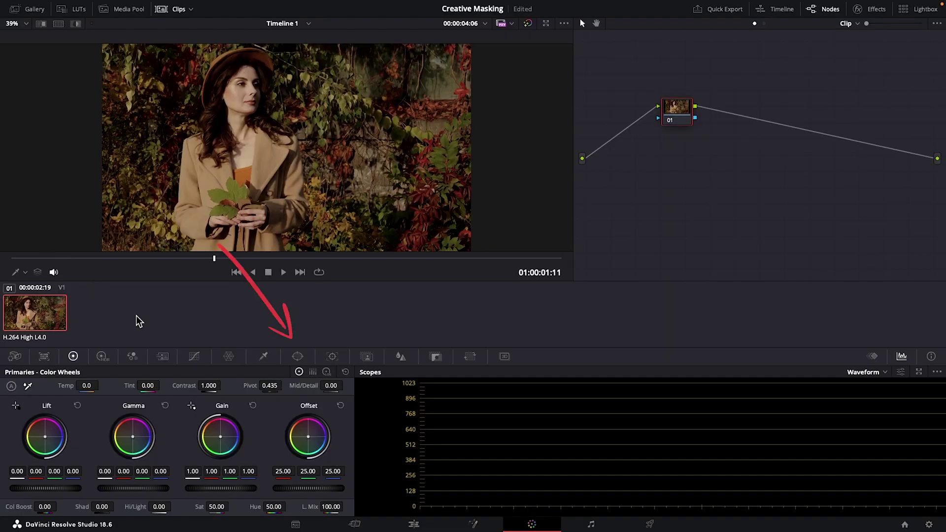
click(297, 357)
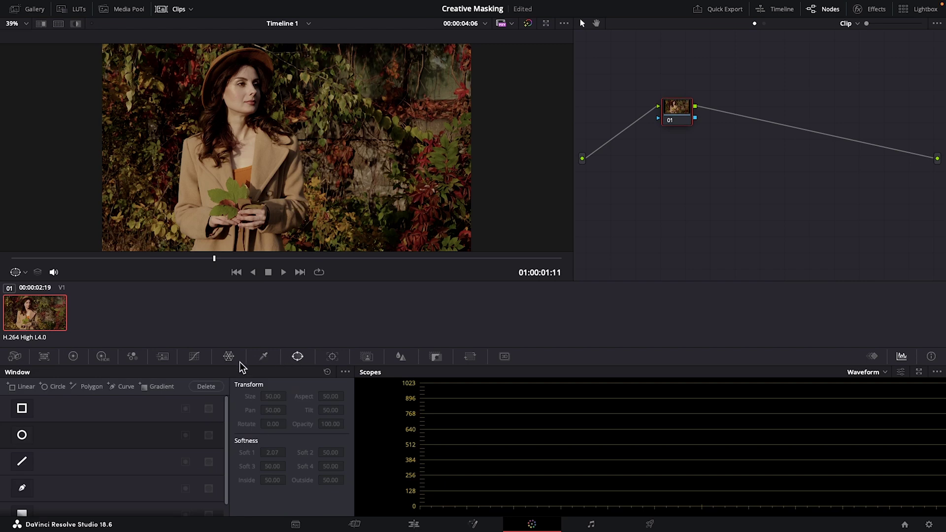
Pick the Curve window, go to the first frame, and trace the coat's left edge to the shoulder
click(20, 489)
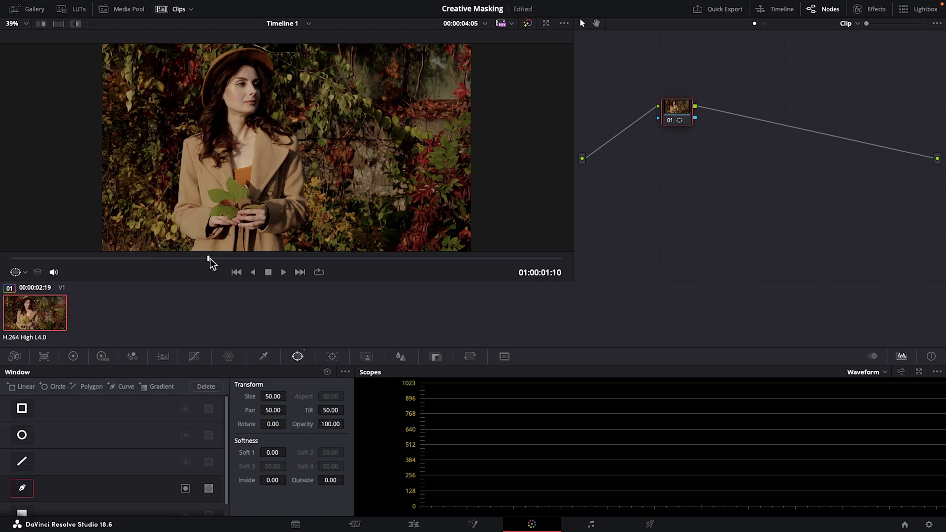
drag(210, 258, 12, 258)
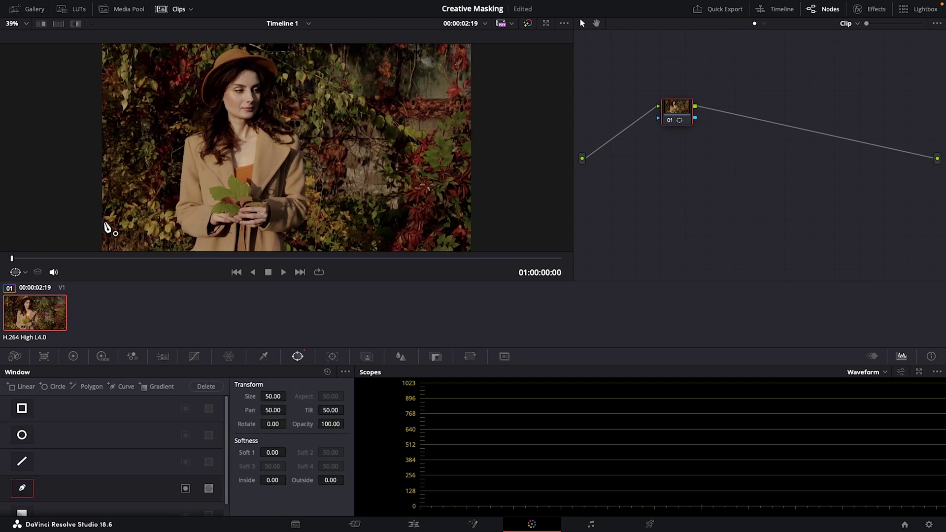
click(195, 238)
click(184, 234)
click(178, 226)
click(175, 219)
click(175, 205)
click(179, 200)
click(185, 136)
click(190, 134)
click(201, 131)
Continue the curve mask around the woman's hat
scroll(202, 135, up, 5)
click(130, 183)
click(142, 117)
click(164, 80)
click(223, 55)
click(289, 75)
click(318, 107)
click(315, 200)
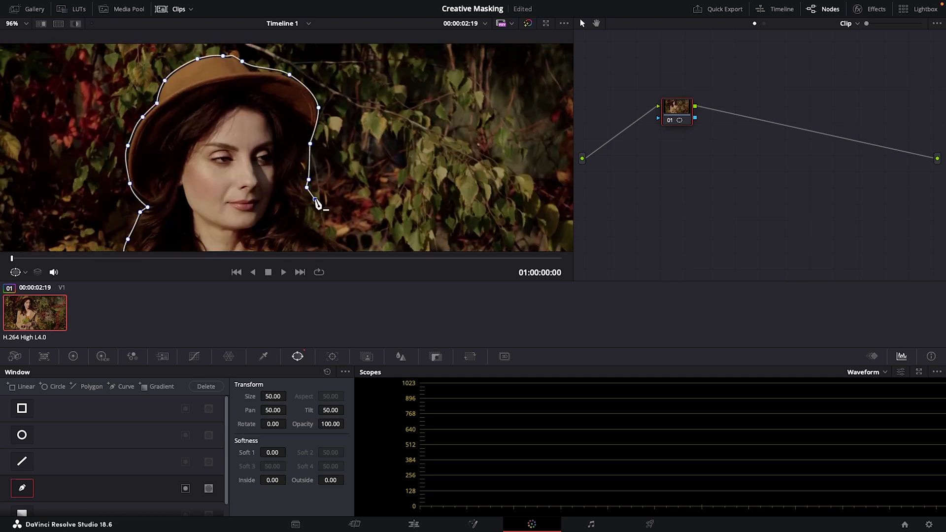
Trace down the coat's right edge to the frame bottom and close the mask shape
scroll(318, 203, down, 5)
click(386, 67)
click(384, 81)
click(393, 97)
click(399, 115)
click(383, 146)
click(355, 174)
click(328, 180)
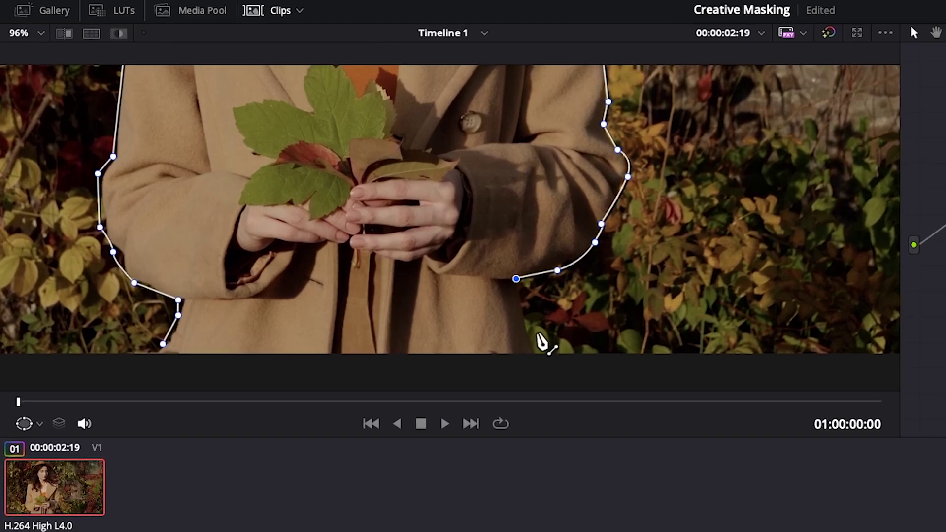
click(520, 308)
click(535, 355)
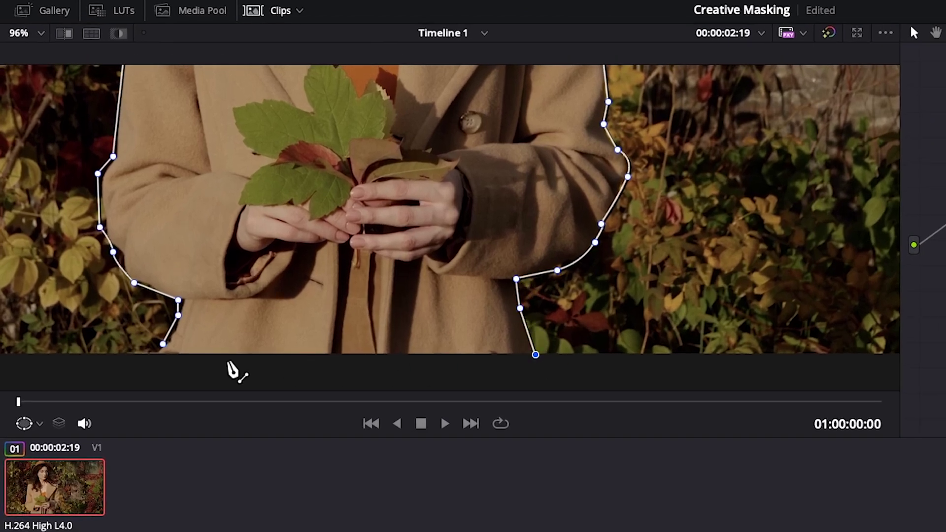
click(162, 344)
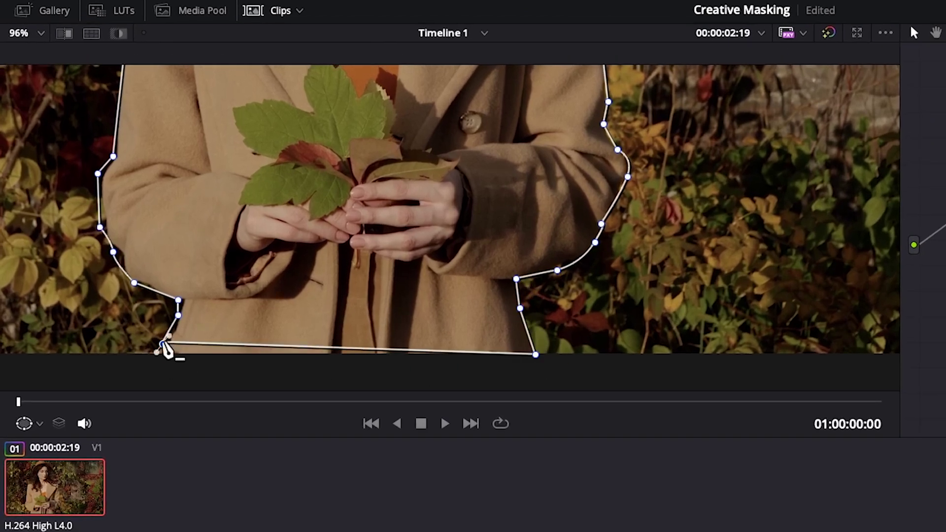
Refine the mask's bottom-left point and left edge, then set the viewer zoom to Fit
drag(166, 349, 157, 361)
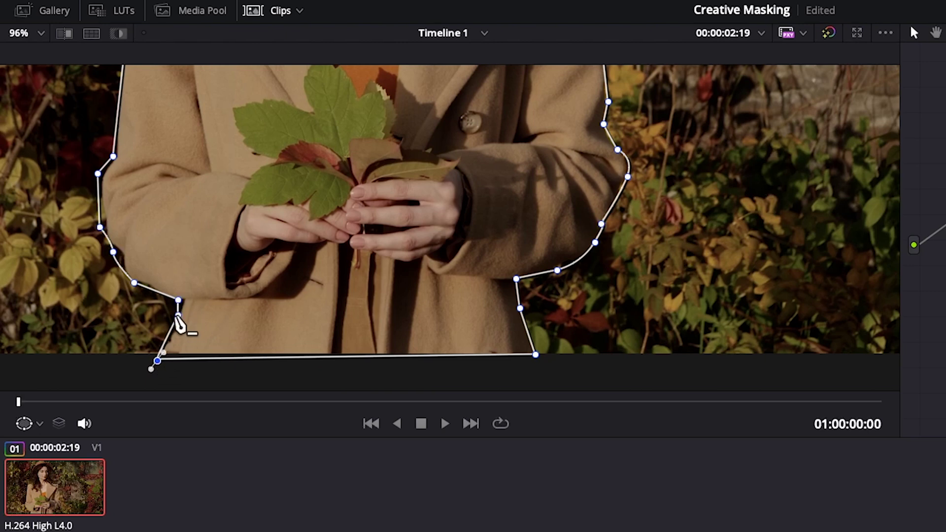
click(179, 323)
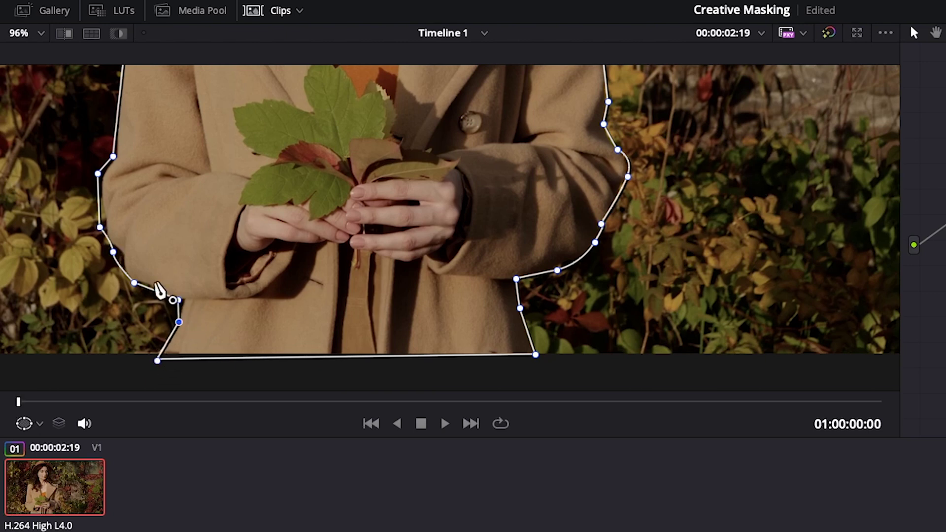
click(109, 241)
click(34, 34)
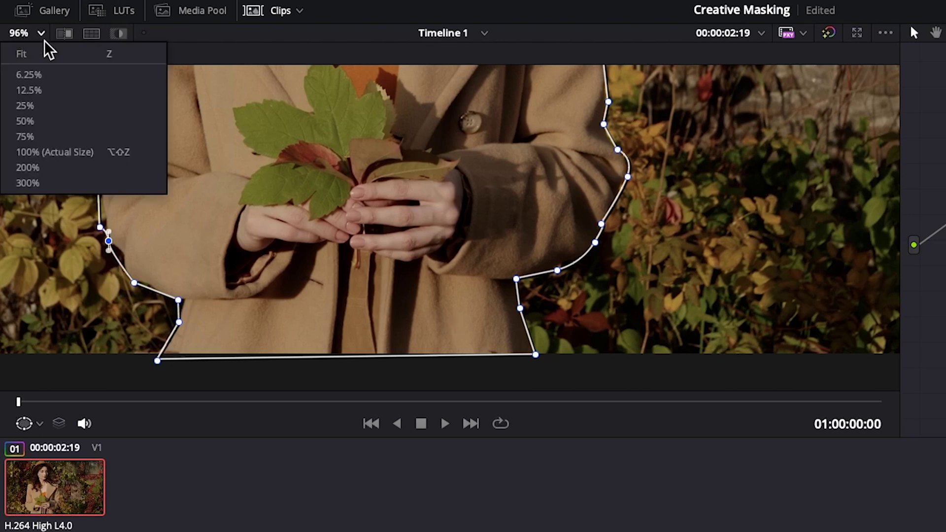
click(30, 51)
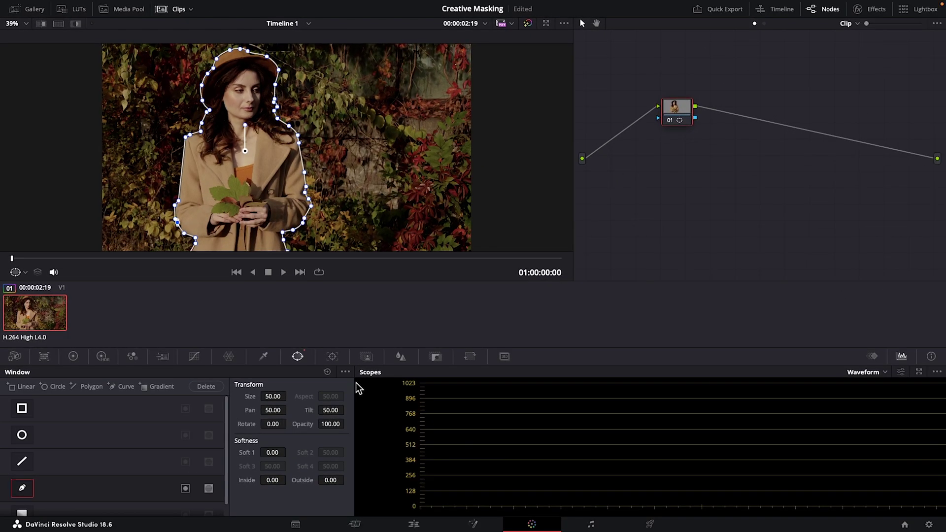
Track the curve window forward through the clip in the Tracker palette
click(332, 357)
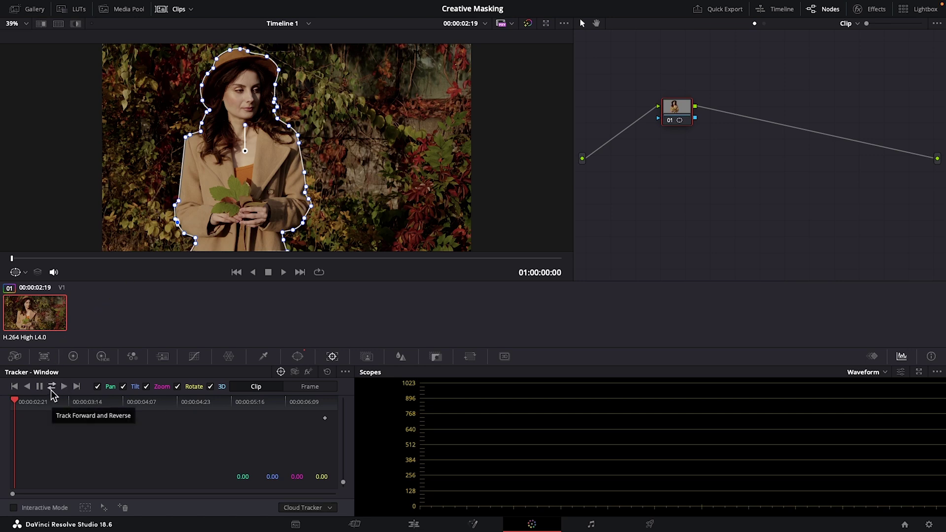
click(64, 387)
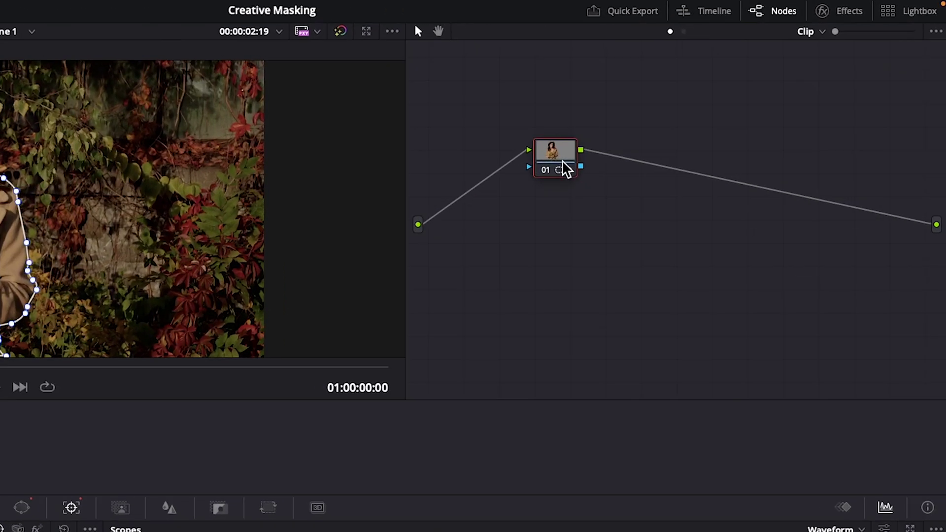
Add an outside node after node 01
right_click(675, 114)
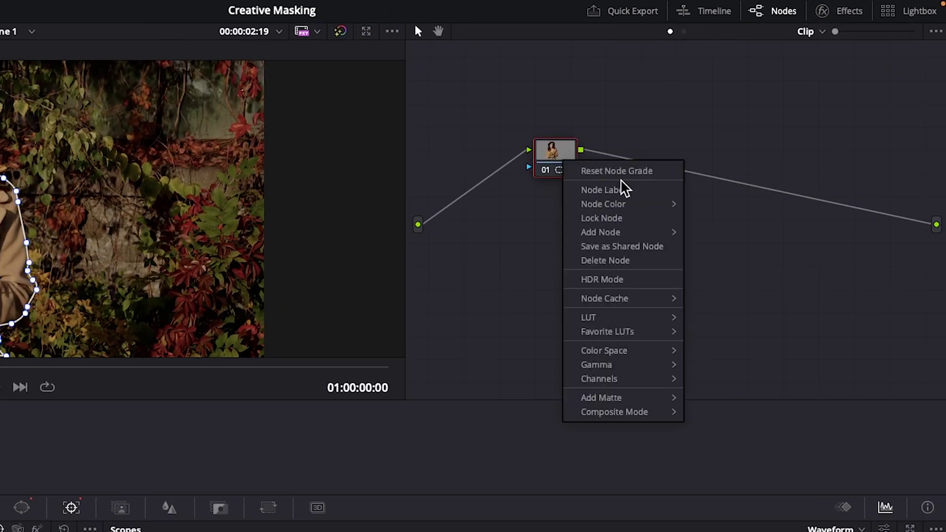
mouse_move(628, 232)
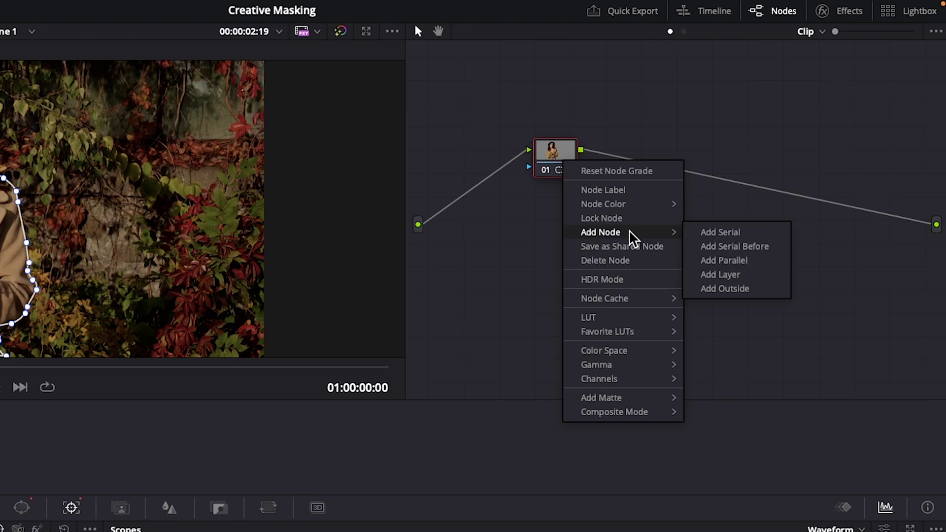
click(761, 294)
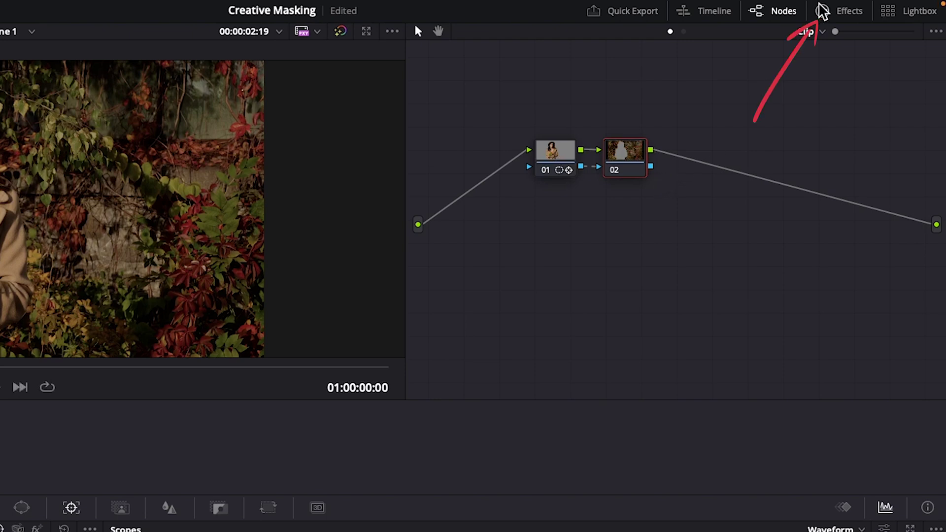
Apply Lens Blur from the Effects library to node 02 and lower its Blur Size
click(835, 14)
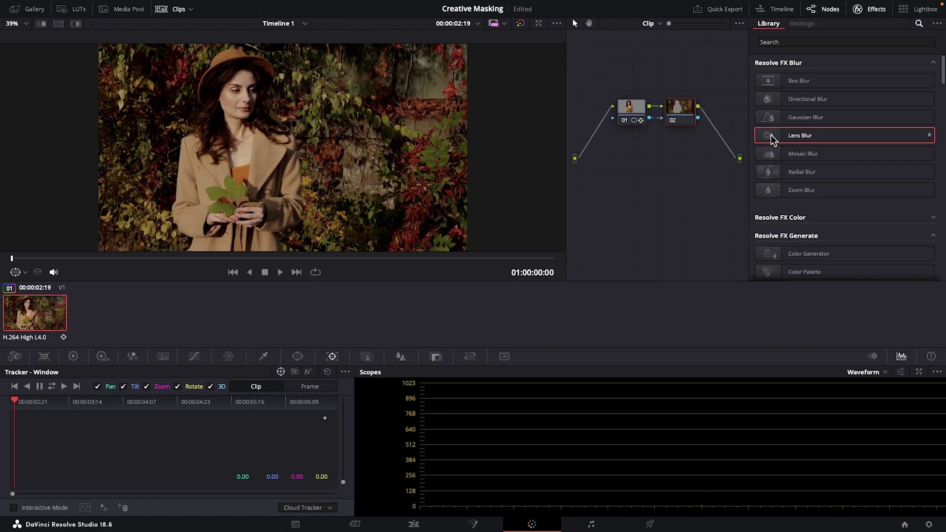
drag(770, 134, 675, 112)
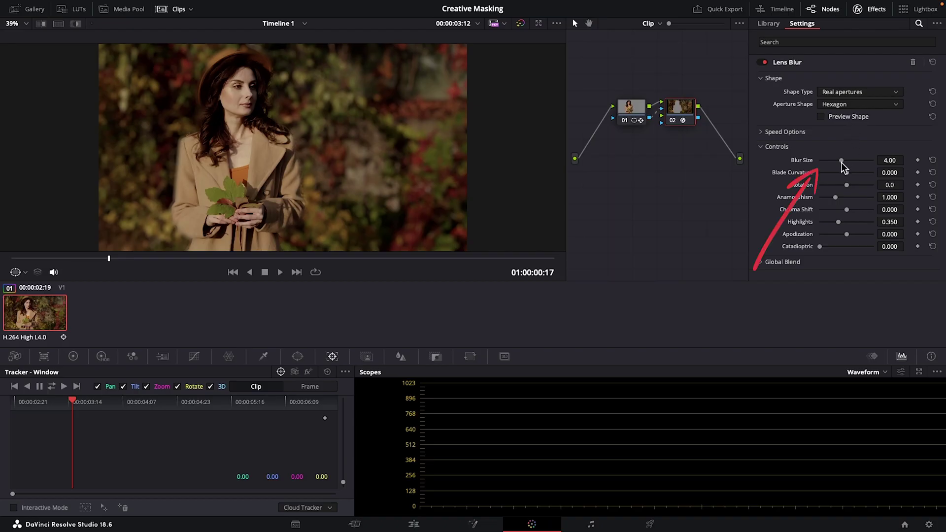
mouse_move(840, 162)
mouse_down()
mouse_move(817, 162)
mouse_move(867, 165)
mouse_move(842, 166)
mouse_up()
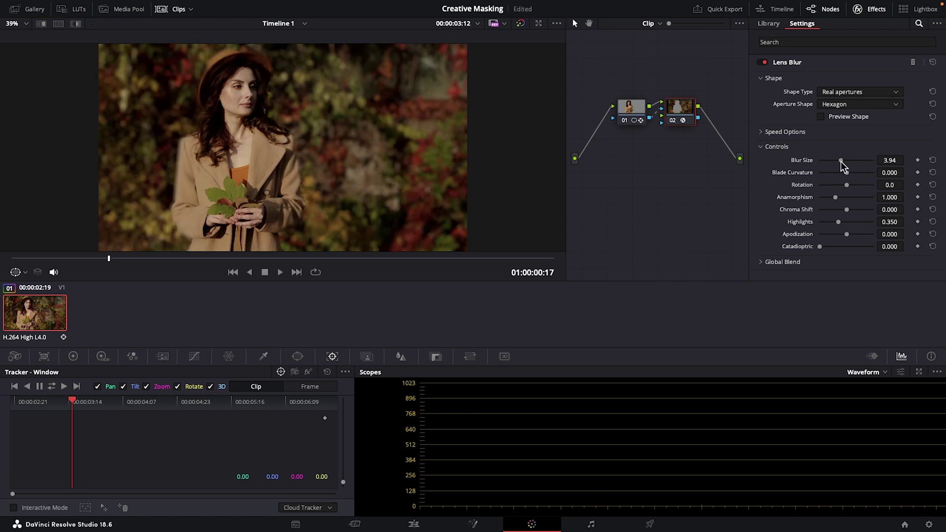
Soften node 01's mask edge to Soft 1 4.40, Inside 2.34, Outside 1.02, and hide the outline
click(637, 108)
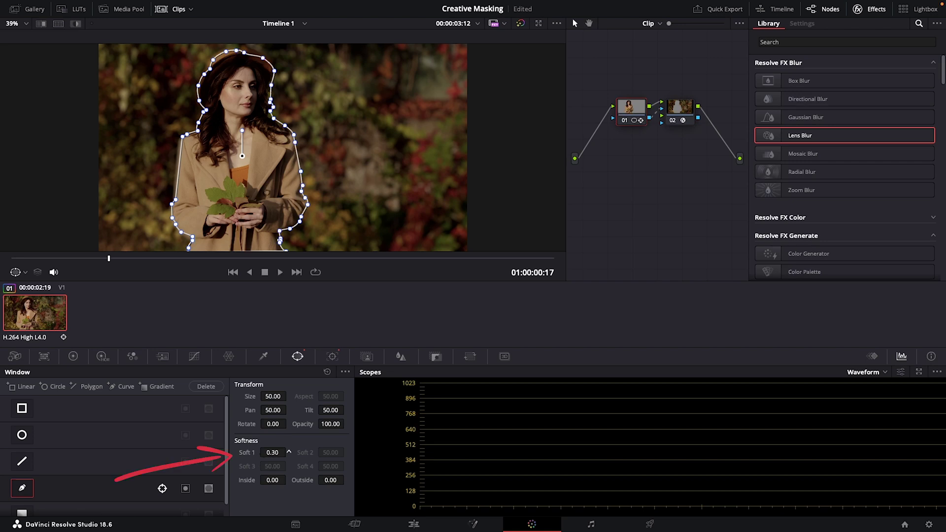
drag(246, 452, 266, 452)
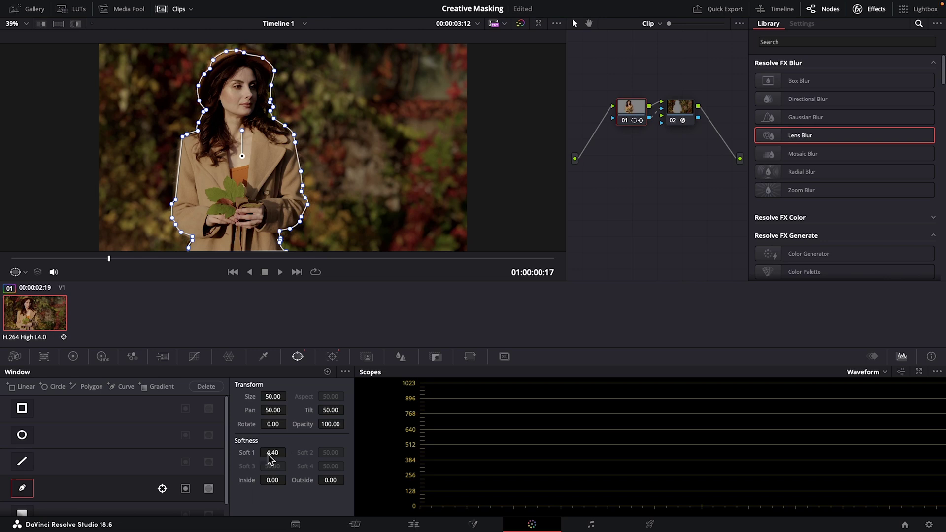
drag(273, 480, 288, 480)
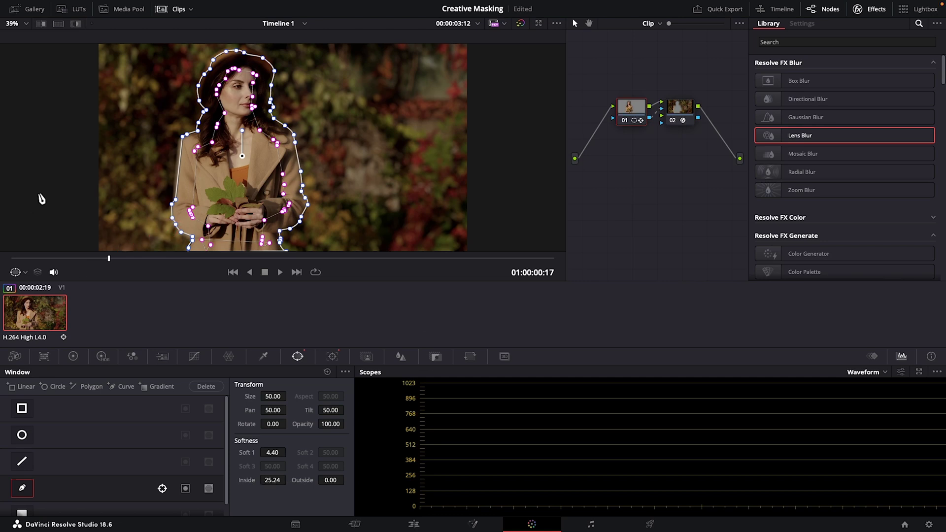
click(24, 273)
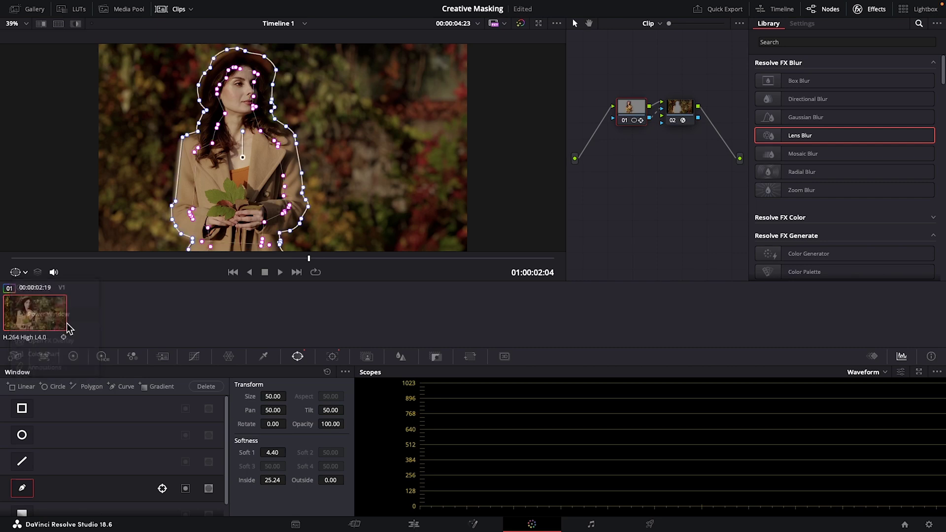
drag(272, 481, 256, 482)
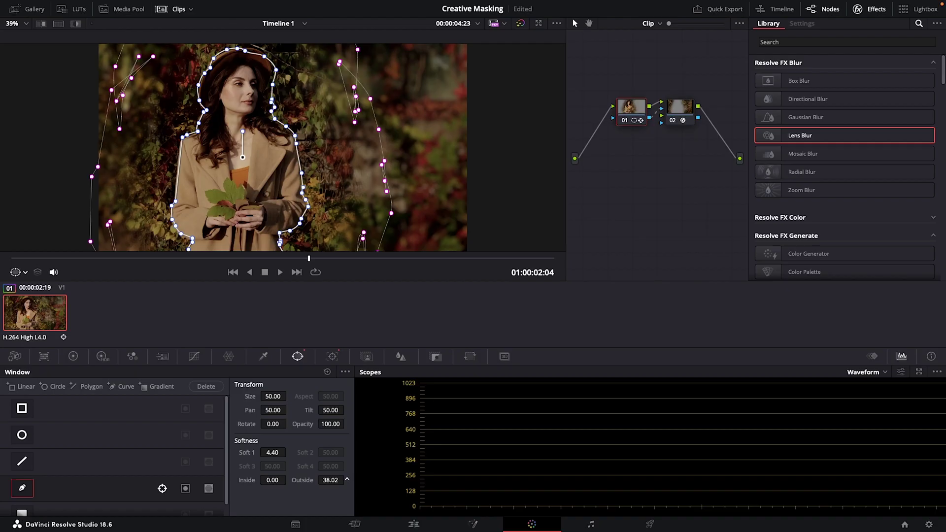
drag(347, 480, 289, 480)
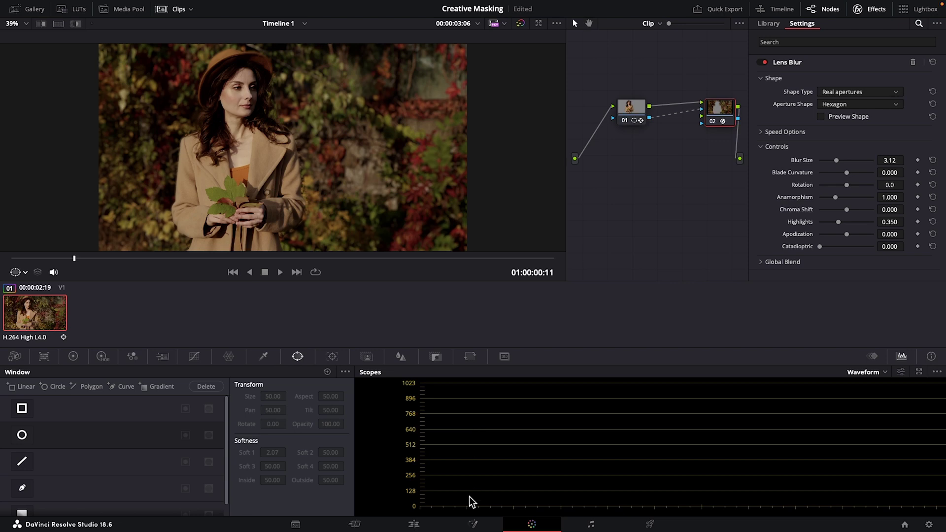
On the Edit timeline, duplicate the woman-with-leaves clip further along Video 1
click(418, 525)
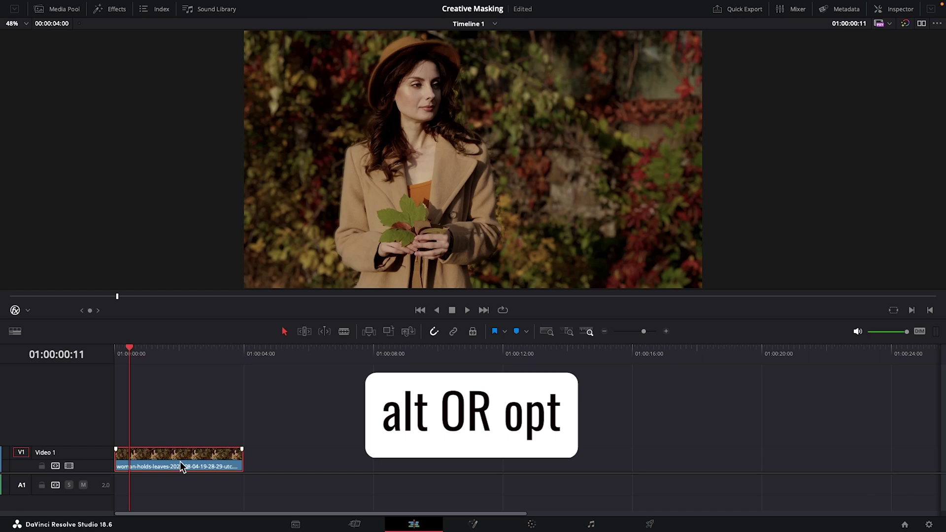
drag(181, 465, 430, 466)
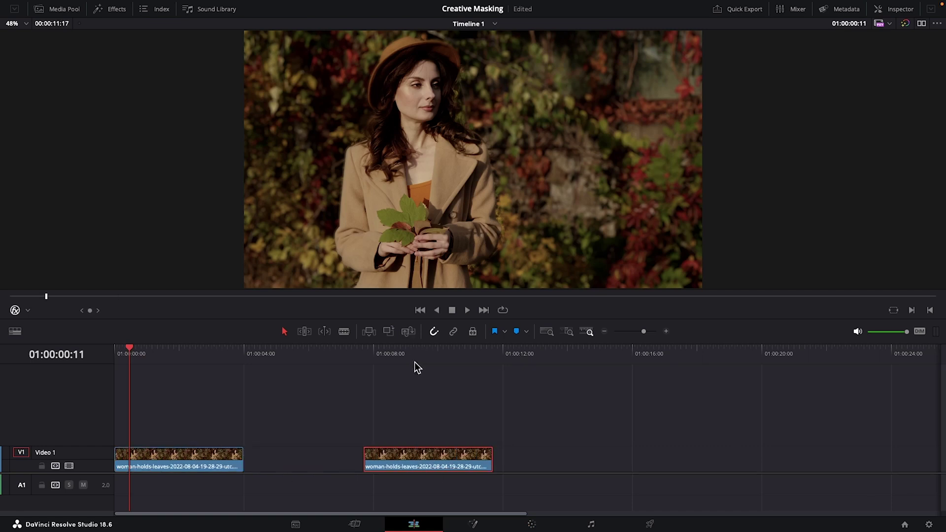
click(415, 362)
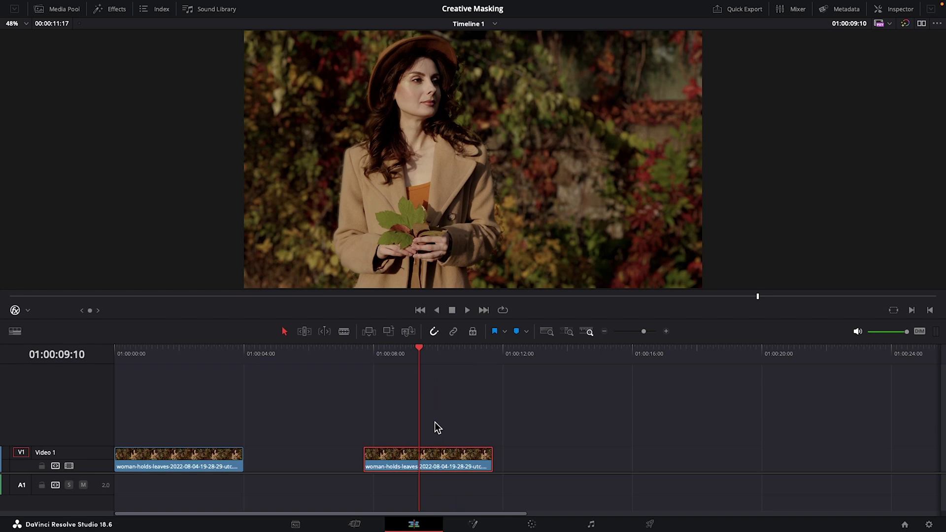
Remove all video attributes from the second clip
right_click(443, 463)
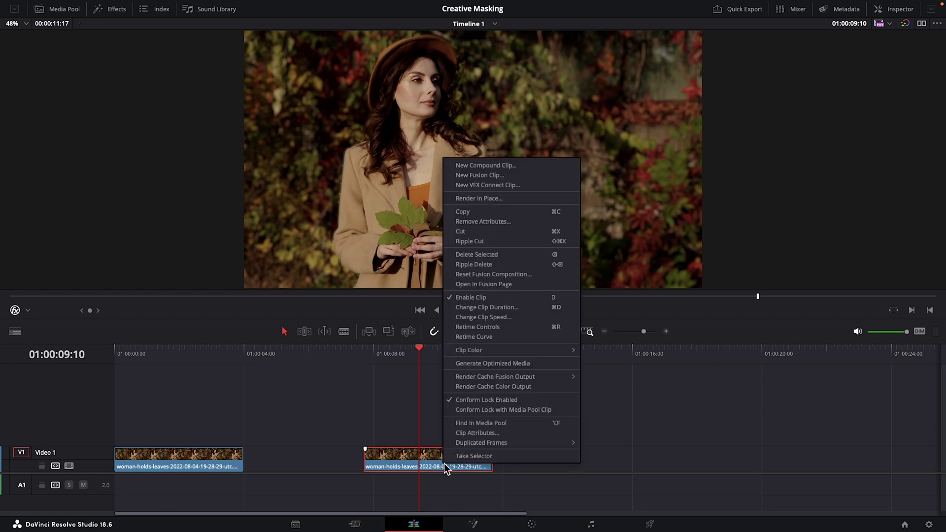
click(523, 223)
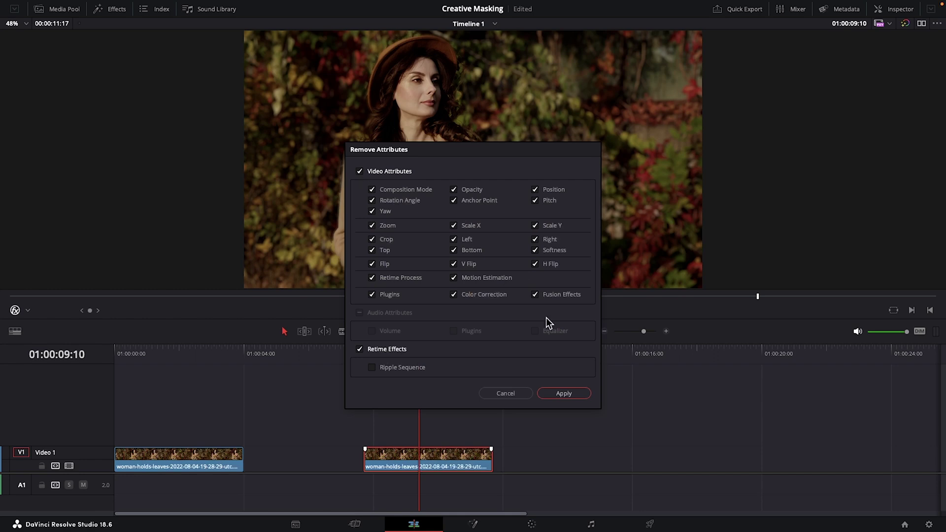
click(563, 393)
On the Color page, find 'depth map' in the Effects Library and add it as a node after node 01
key(Up)
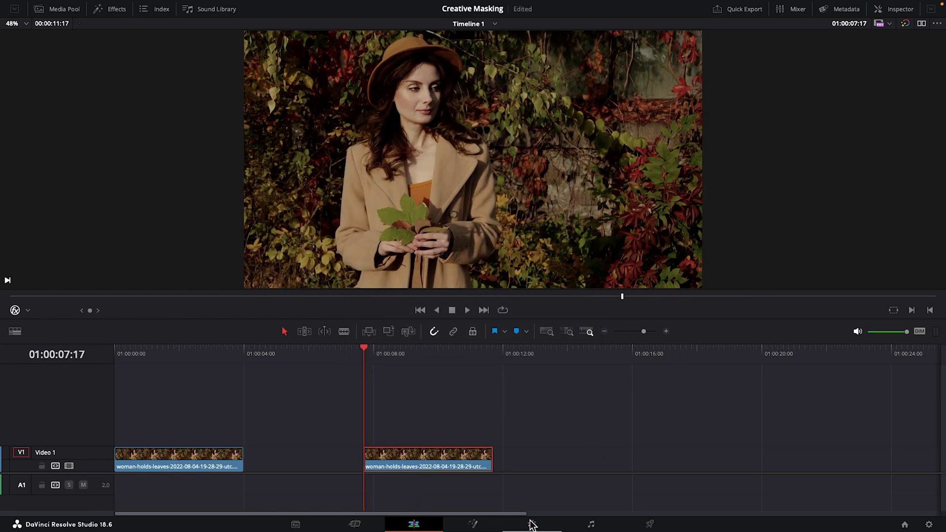
click(531, 524)
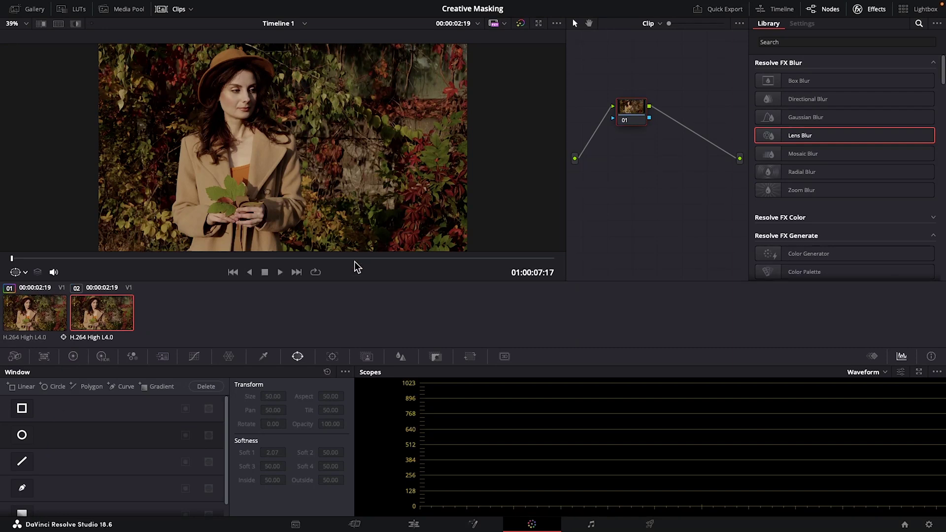
click(803, 43)
text(d)
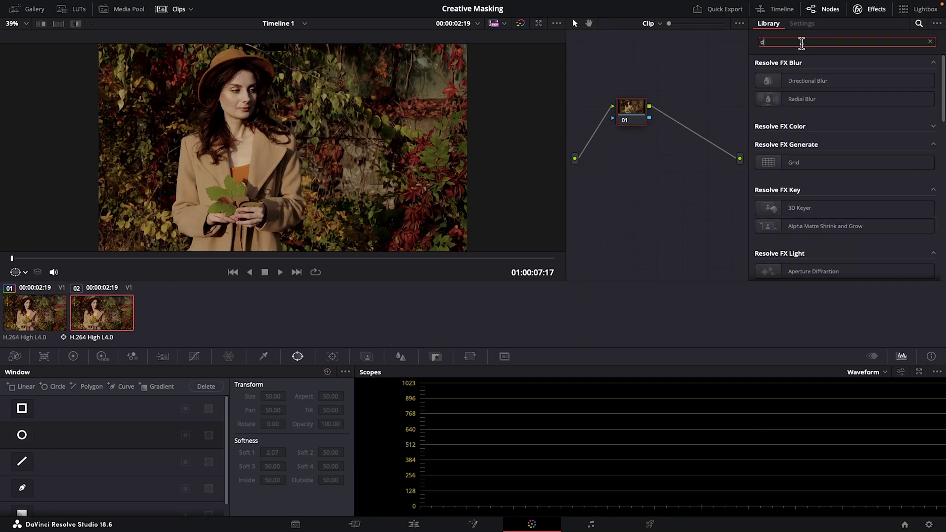
text(epth map)
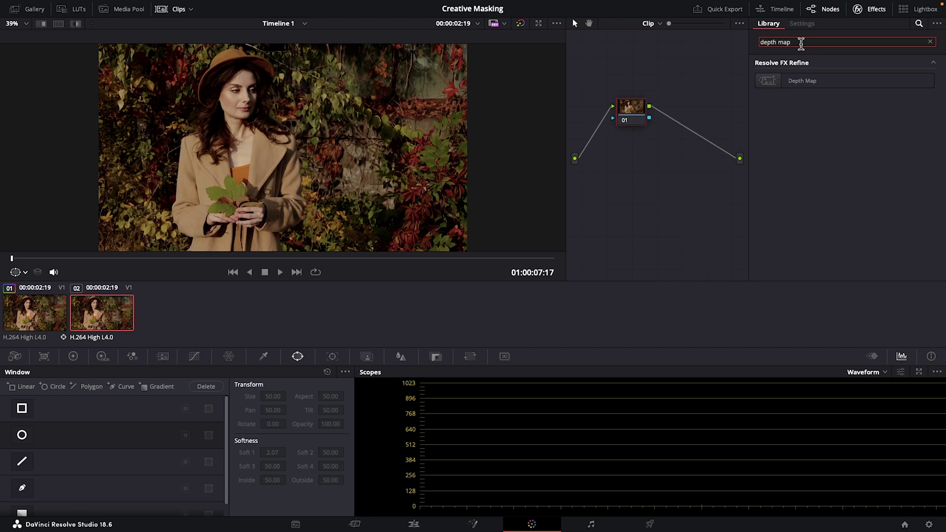
drag(785, 81, 690, 108)
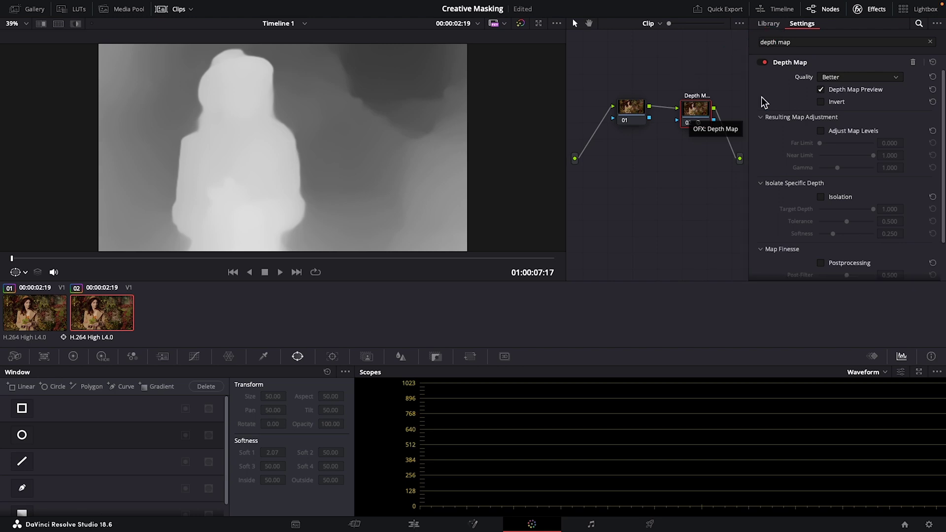
Keep Better quality, set map levels to Far 0.486, Near 0.909, Gamma 1.573, and invert the map
click(881, 78)
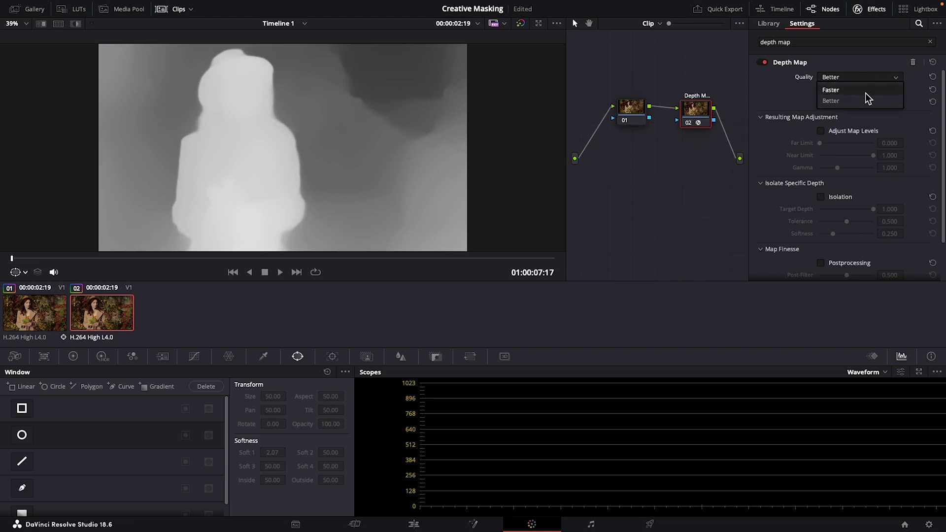
click(857, 104)
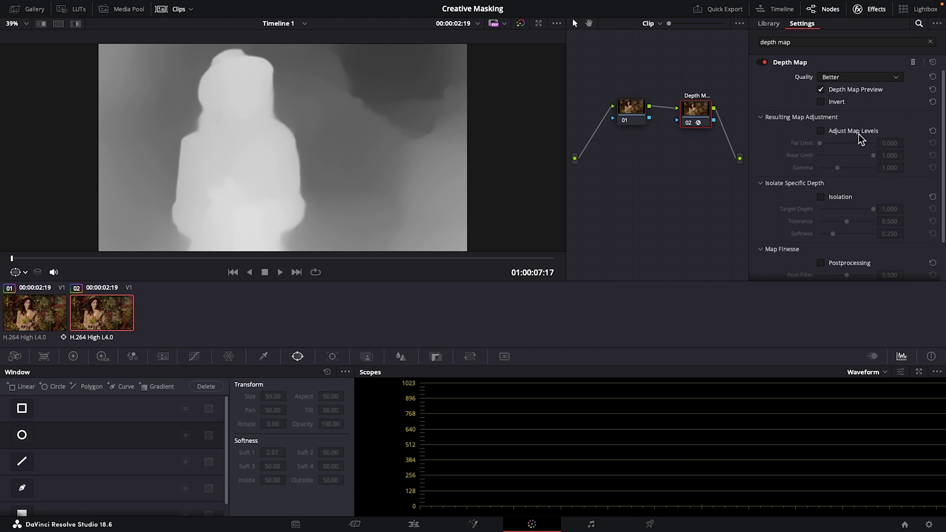
click(821, 132)
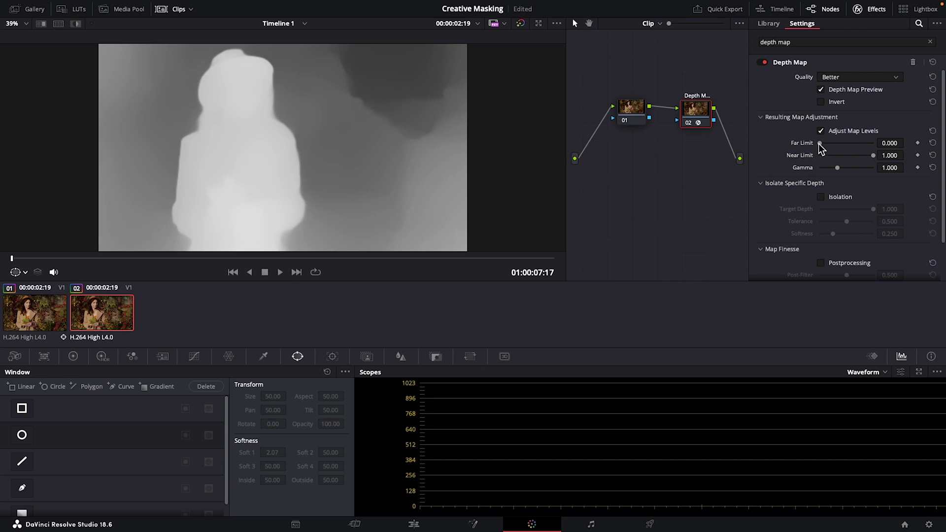
drag(819, 143, 847, 143)
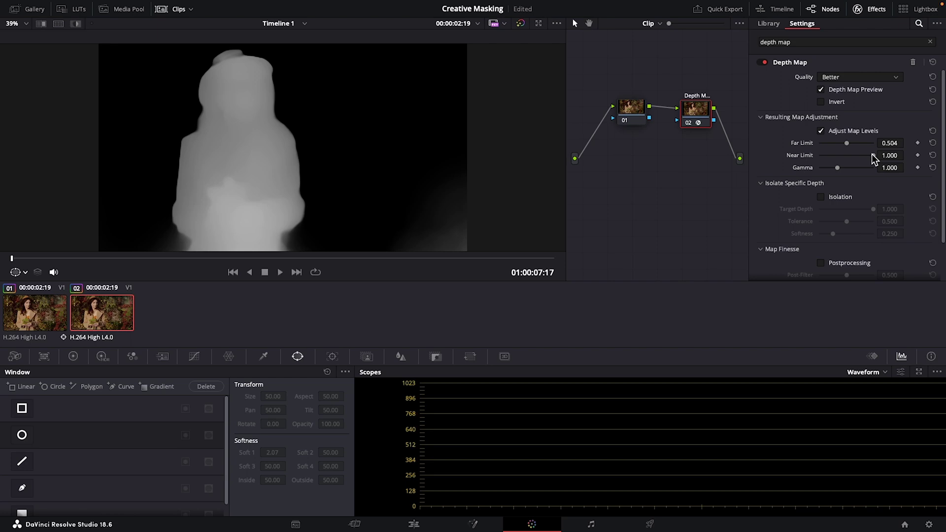
drag(873, 158, 869, 160)
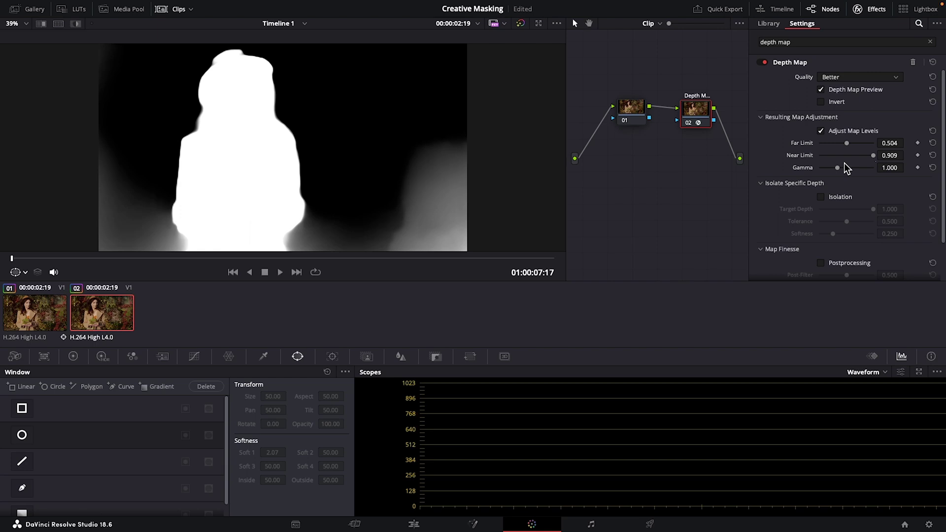
drag(837, 168, 858, 168)
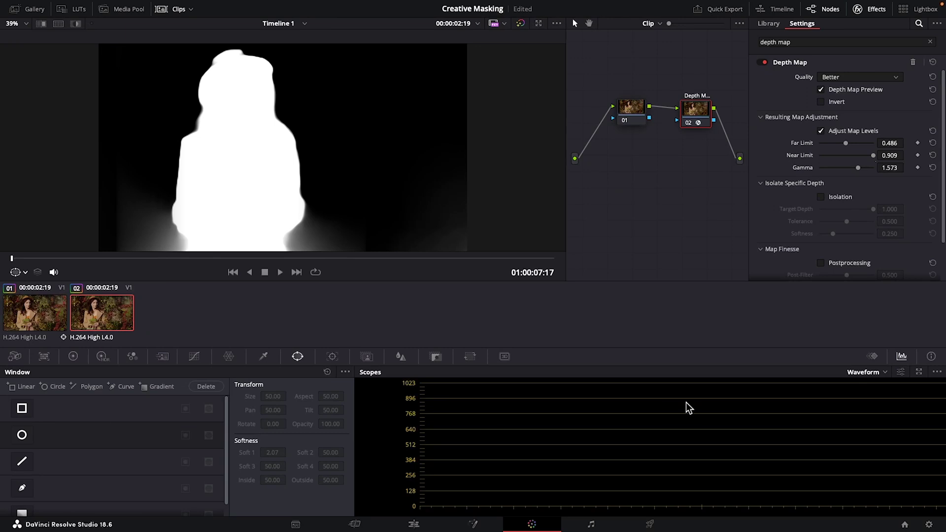
click(822, 102)
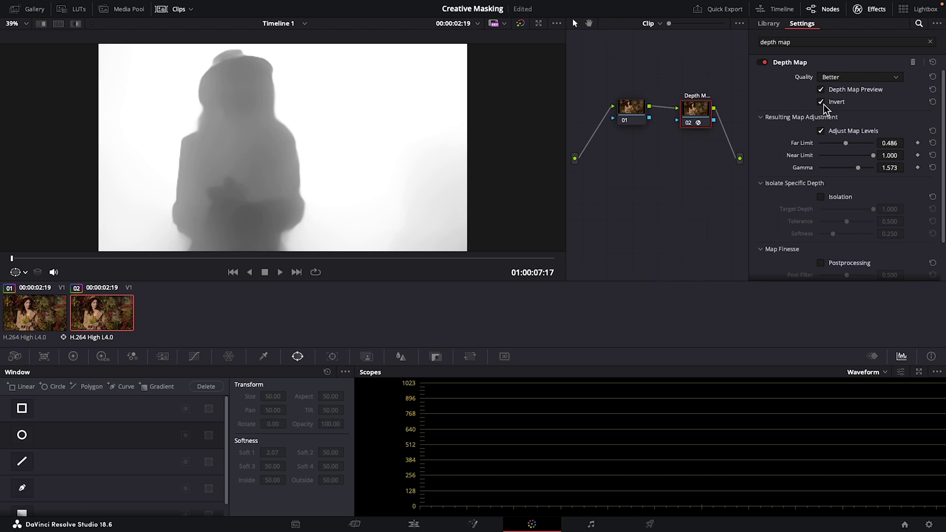
Add serial node 03 after the Depth Map node and feed node 02's key into it
right_click(699, 111)
mouse_move(739, 162)
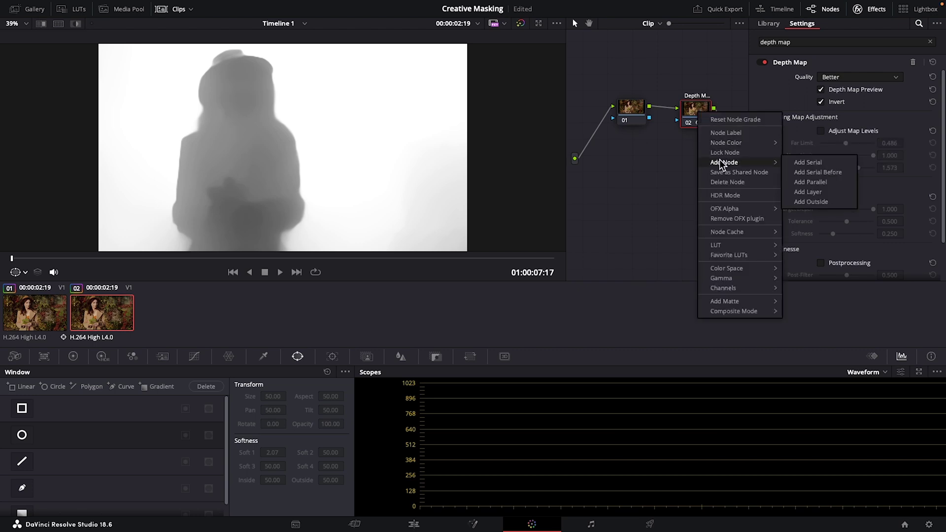
click(807, 163)
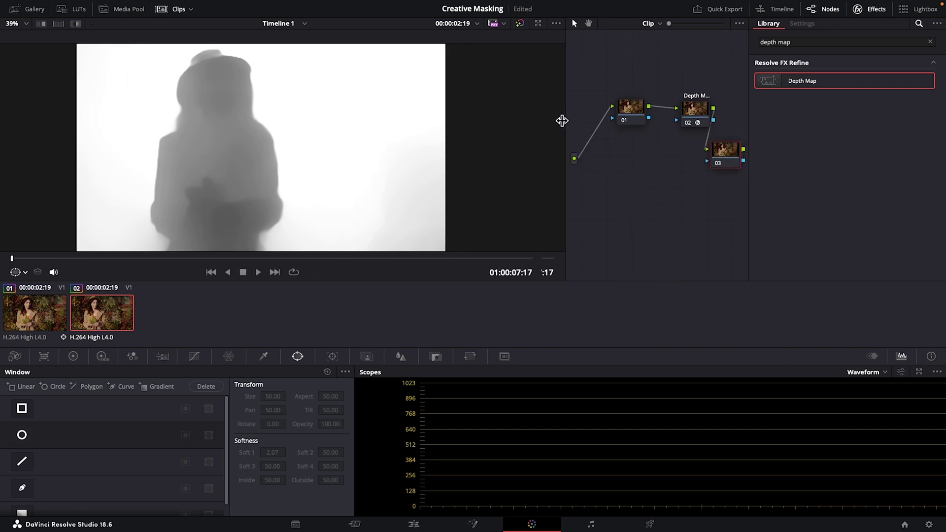
drag(562, 120, 490, 122)
mouse_move(663, 148)
mouse_down()
mouse_move(707, 123)
mouse_move(680, 121)
mouse_up()
click(624, 111)
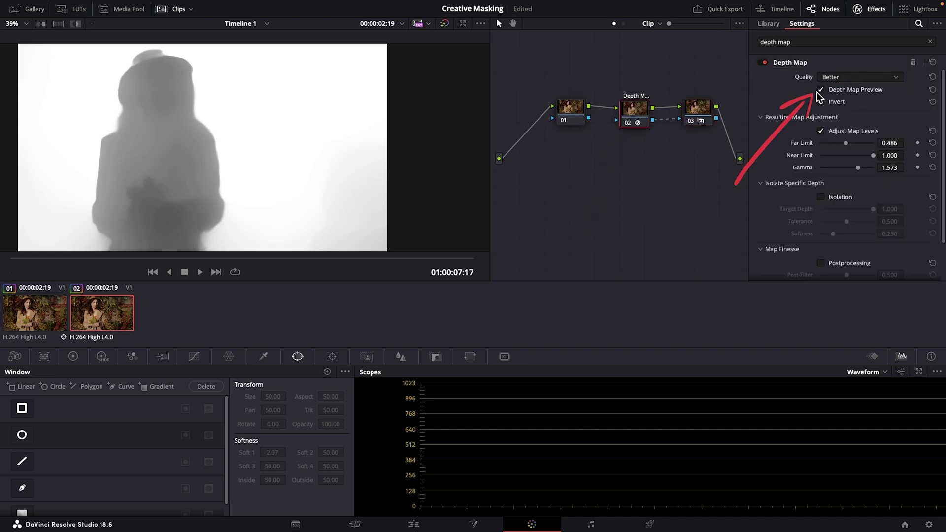
Turn off the depth map preview and switch its quality to Faster
click(821, 91)
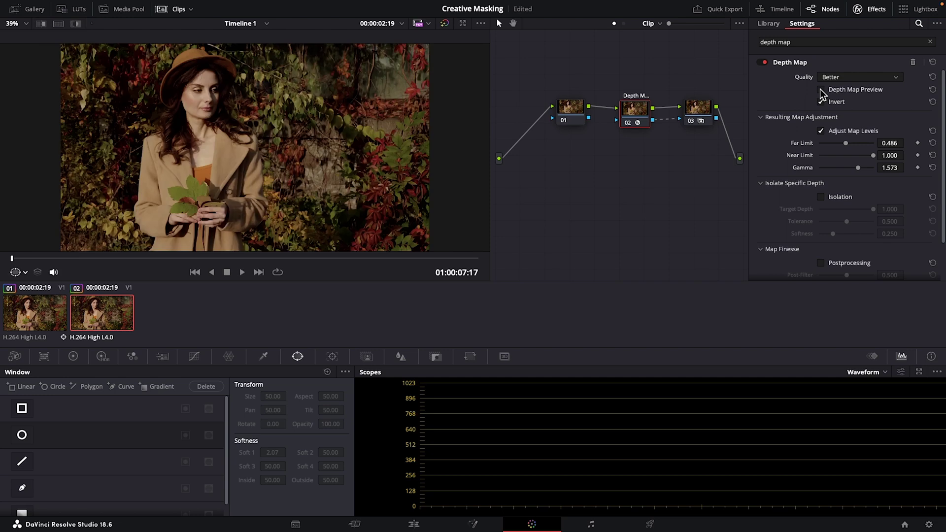
click(838, 78)
click(821, 94)
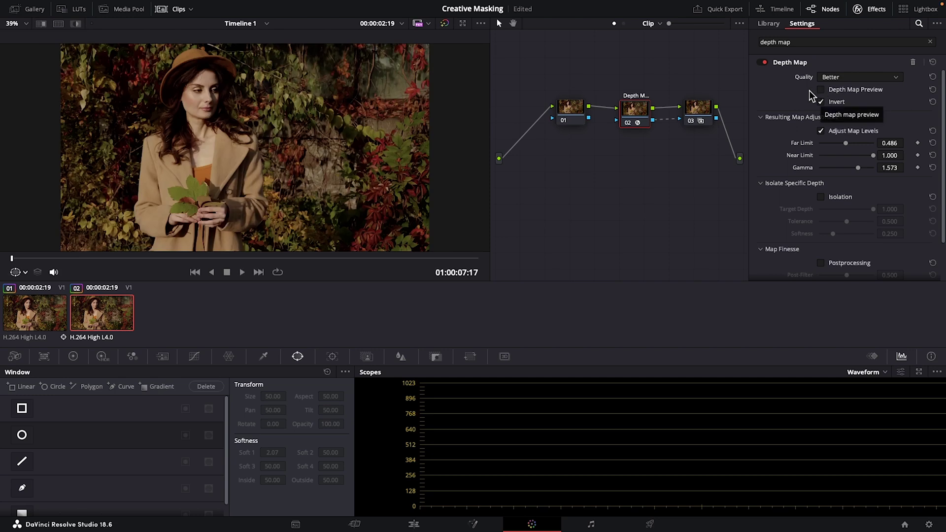
Blur node 03 with a Blur Radius of 0.74 to soften the background
click(702, 111)
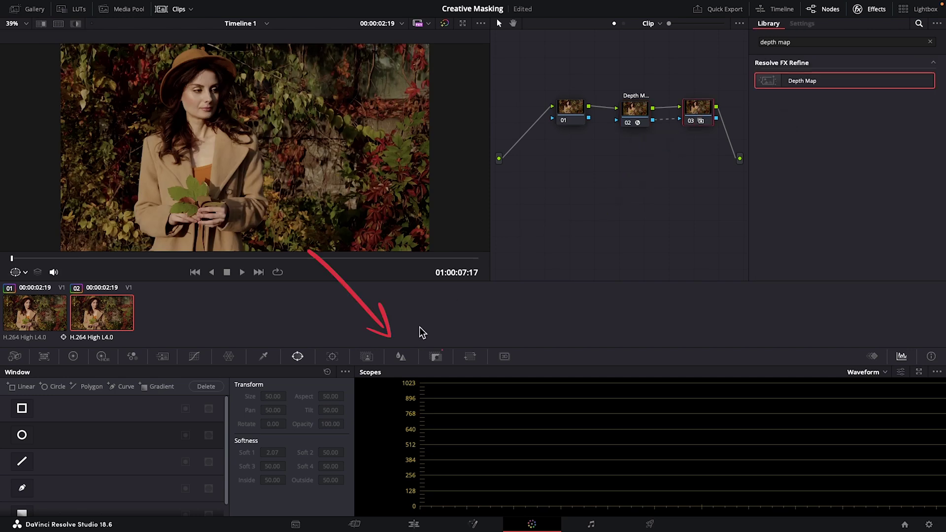
click(401, 356)
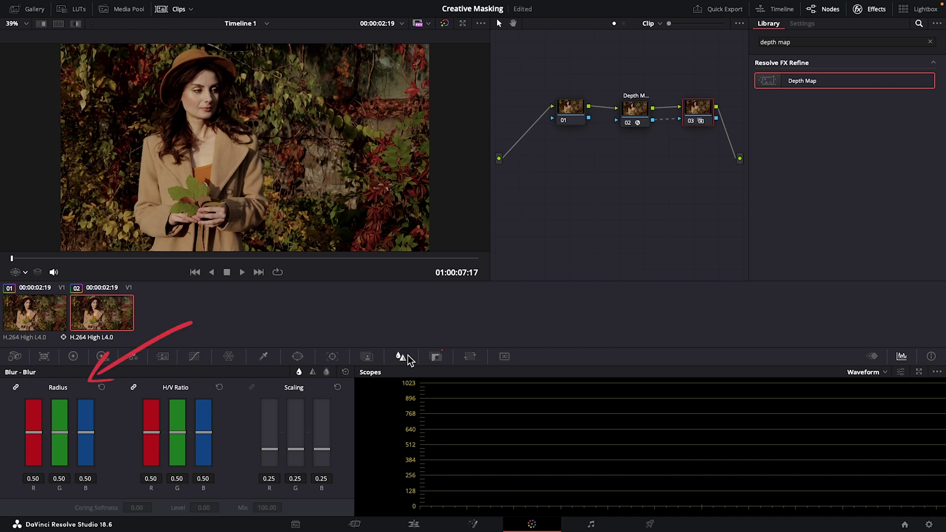
mouse_move(80, 433)
mouse_down()
mouse_move(77, 392)
mouse_move(84, 425)
mouse_move(82, 416)
mouse_up()
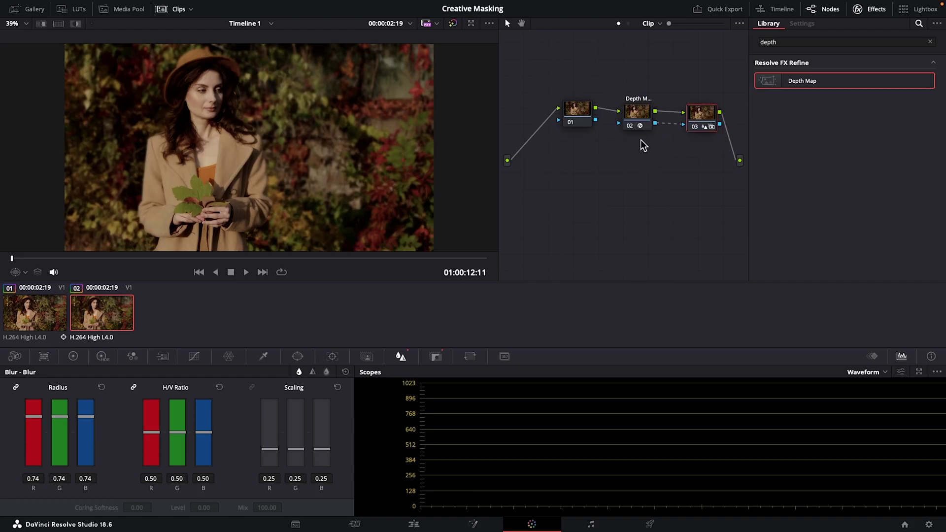
On Depth Map node 02, enable Postprocessing and drag Post-Filter to 0.000, comparing on and off
click(639, 117)
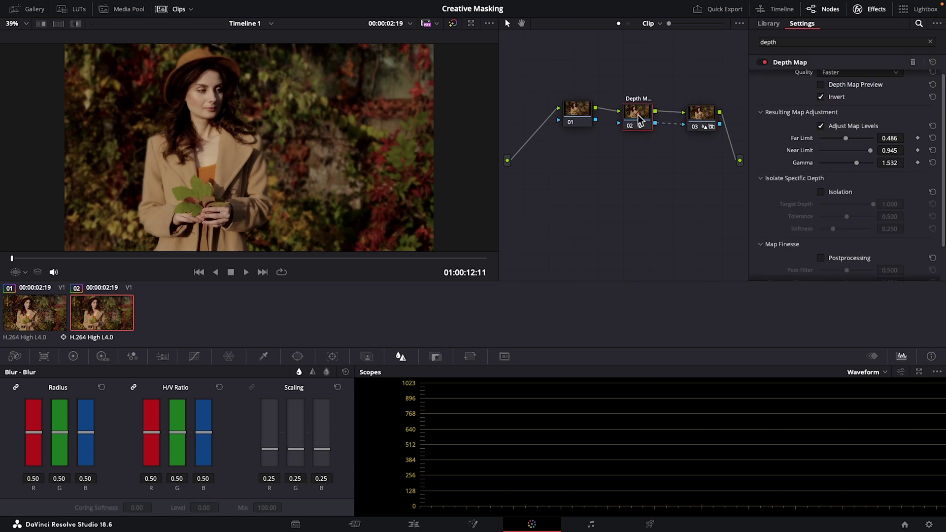
scroll(243, 164, up, 8)
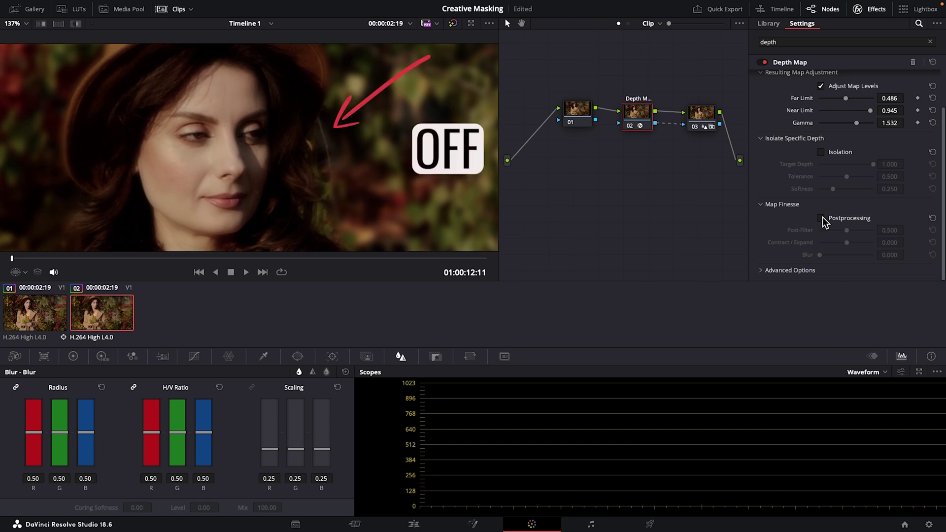
click(821, 218)
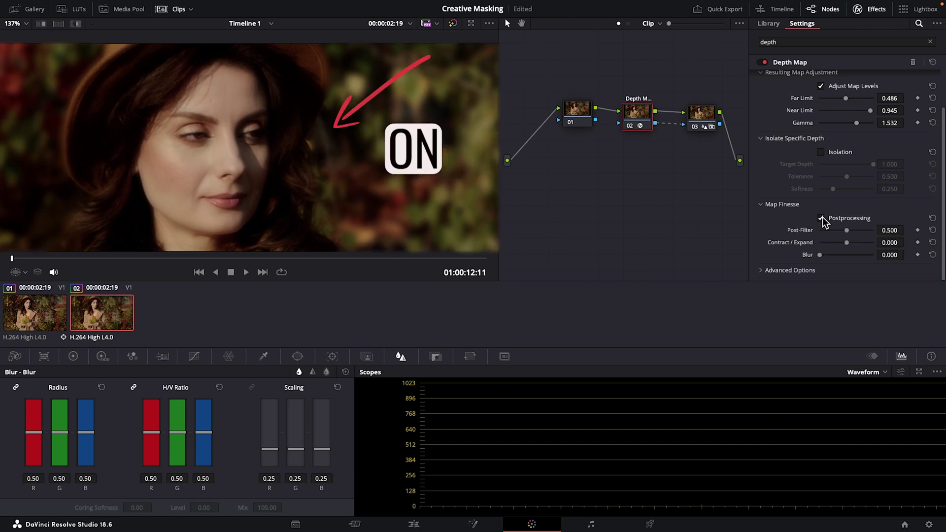
click(821, 218)
click(821, 218)
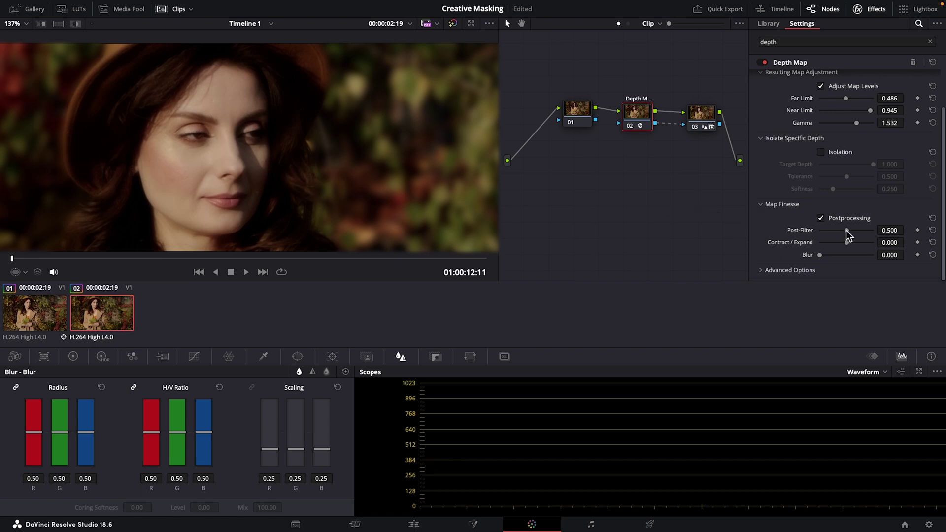
drag(846, 230, 892, 231)
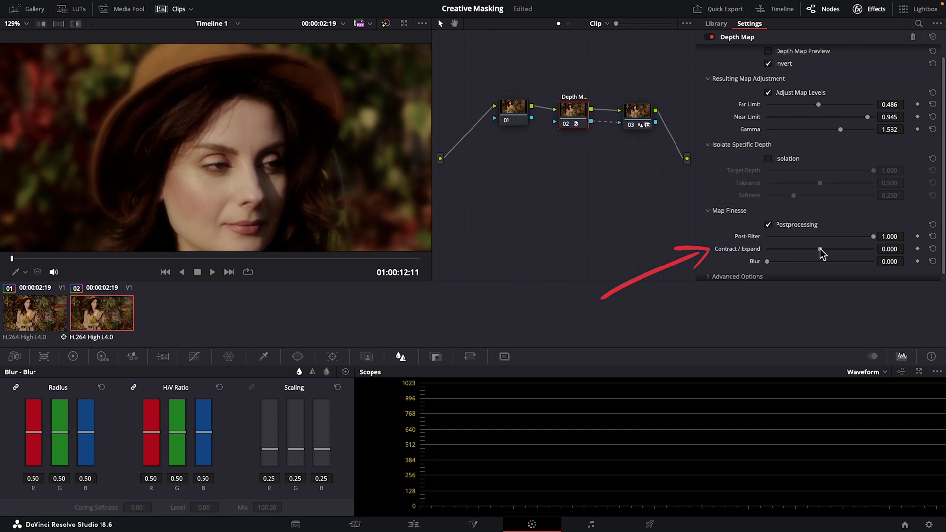
Sweep Contract/Expand from -1.000 to 1.000, settle it at 0.370, and raise Blur to 0.486
drag(819, 249, 722, 248)
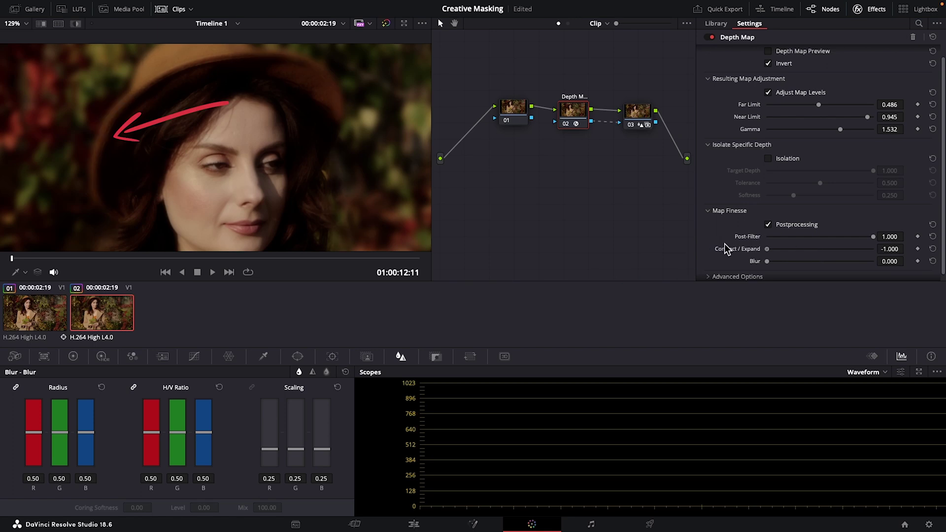
drag(766, 249, 876, 261)
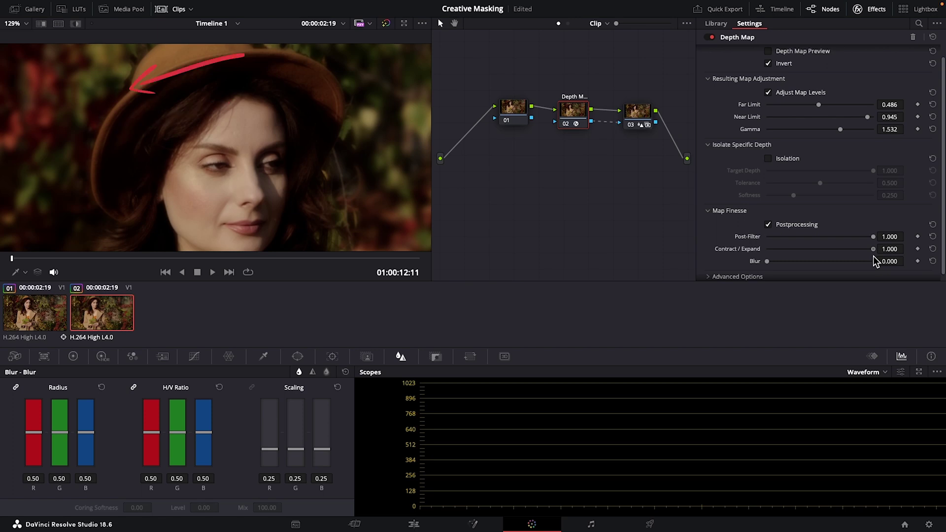
drag(873, 250, 840, 250)
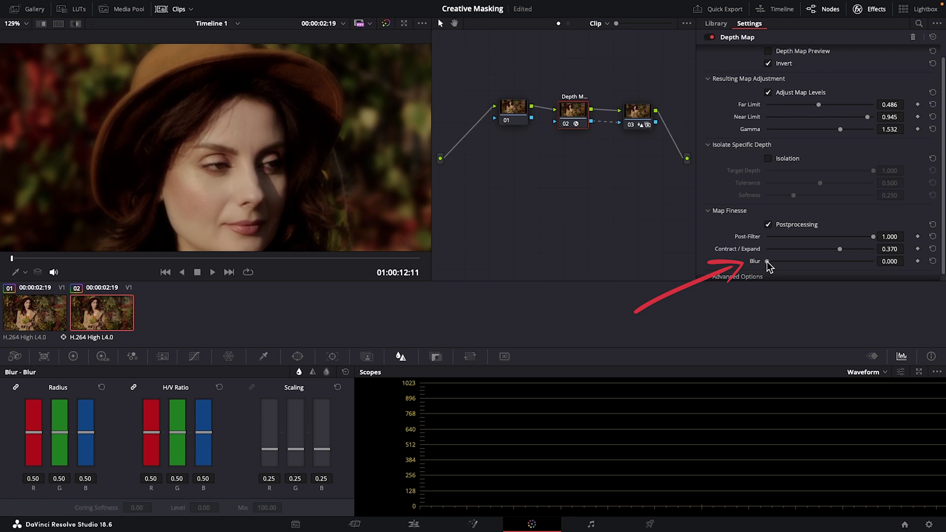
mouse_move(767, 266)
mouse_down()
mouse_move(891, 254)
mouse_move(716, 267)
mouse_move(842, 258)
mouse_move(820, 272)
mouse_up()
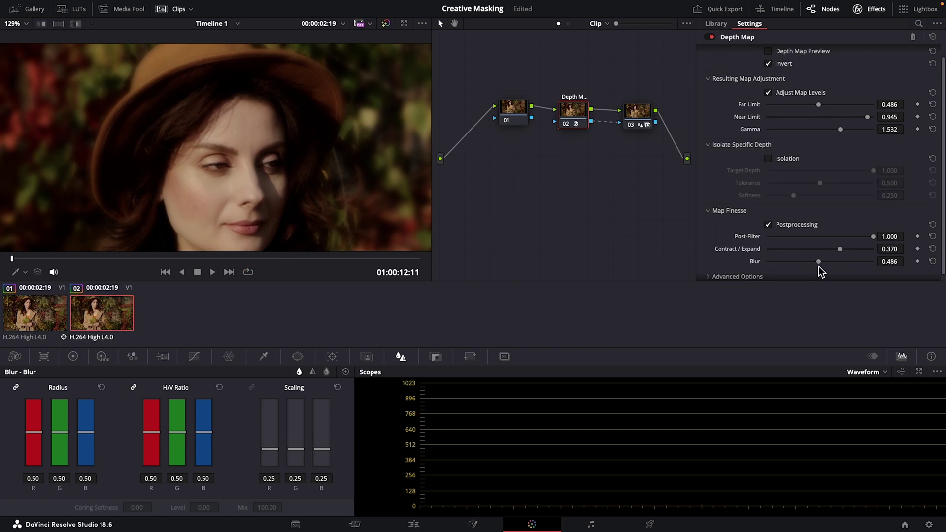